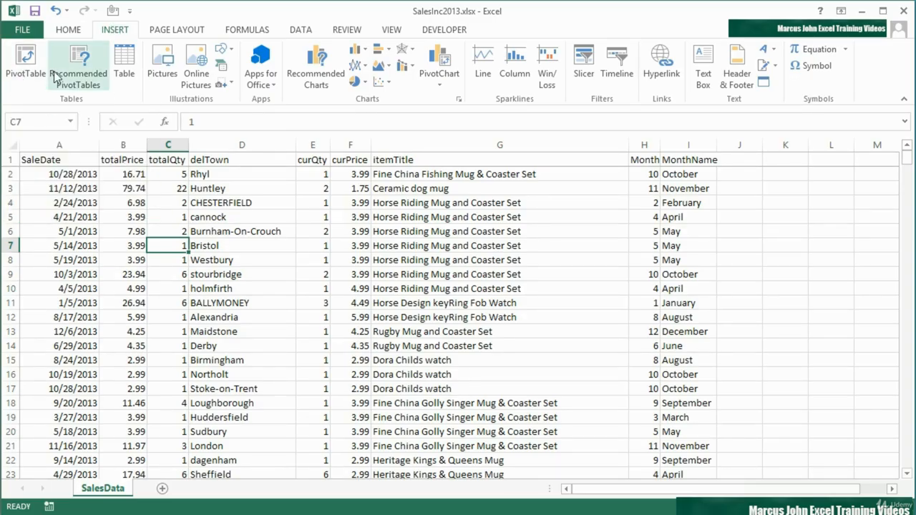
- Build a PivotTable on a new worksheet from SalesData!$A$1:$I$466 with itemTitle as rows, totalPrice as summed values and MonthName as report filter
{"action": "left_click", "coordinate": [24, 63]}
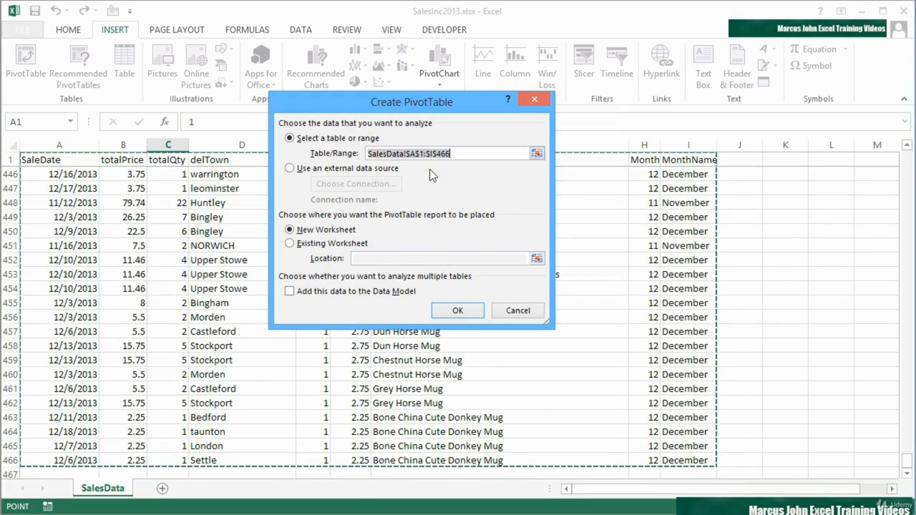
{"action": "left_click", "coordinate": [462, 311]}
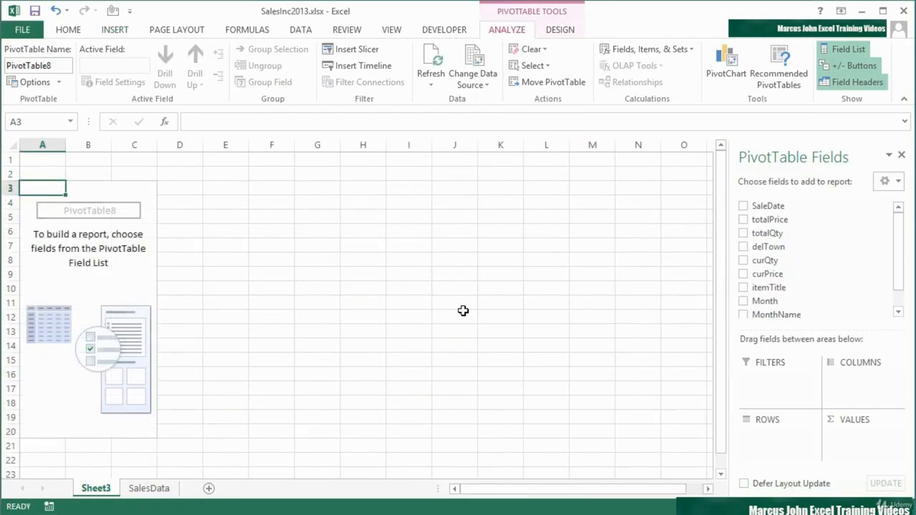
{"action": "scroll", "coordinate": [903, 287], "scroll_direction": "down", "scroll_amount": 1}
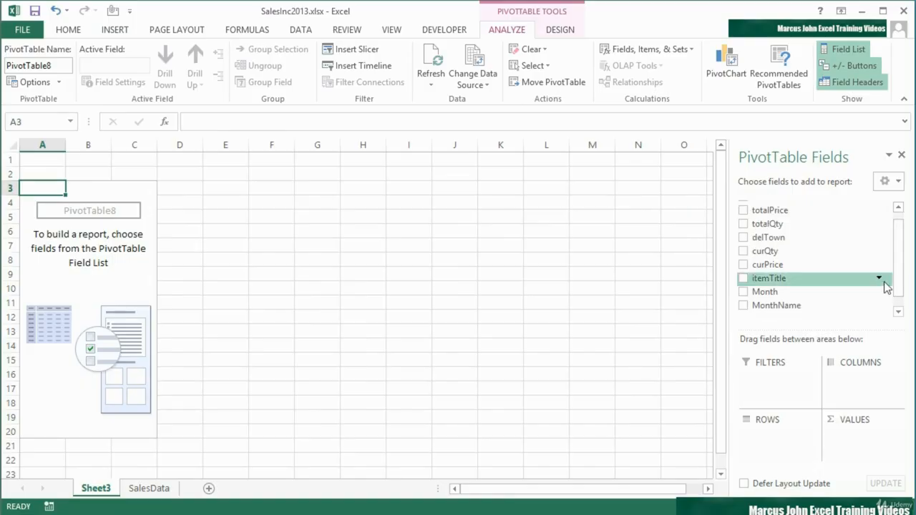
{"action": "left_click_drag", "start_coordinate": [758, 277], "coordinate": [777, 440]}
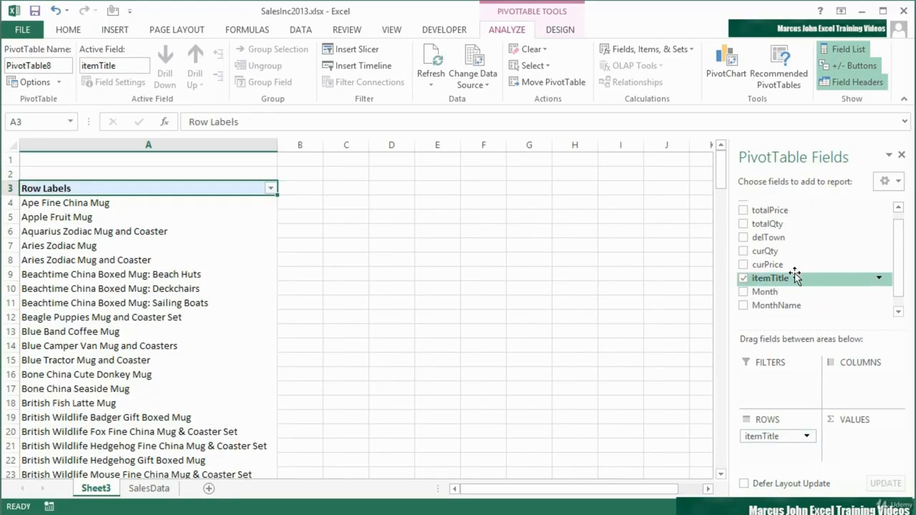
{"action": "left_click_drag", "start_coordinate": [782, 211], "coordinate": [855, 433]}
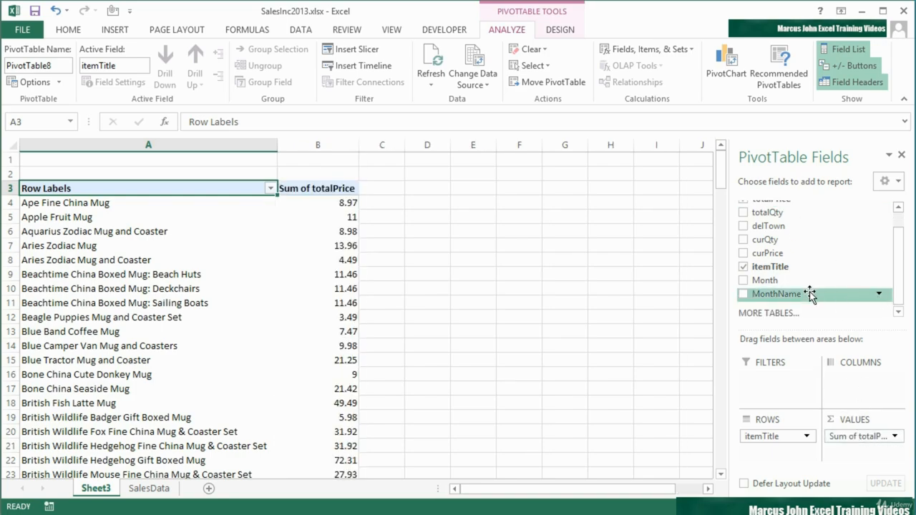
{"action": "left_click_drag", "start_coordinate": [793, 299], "coordinate": [780, 378]}
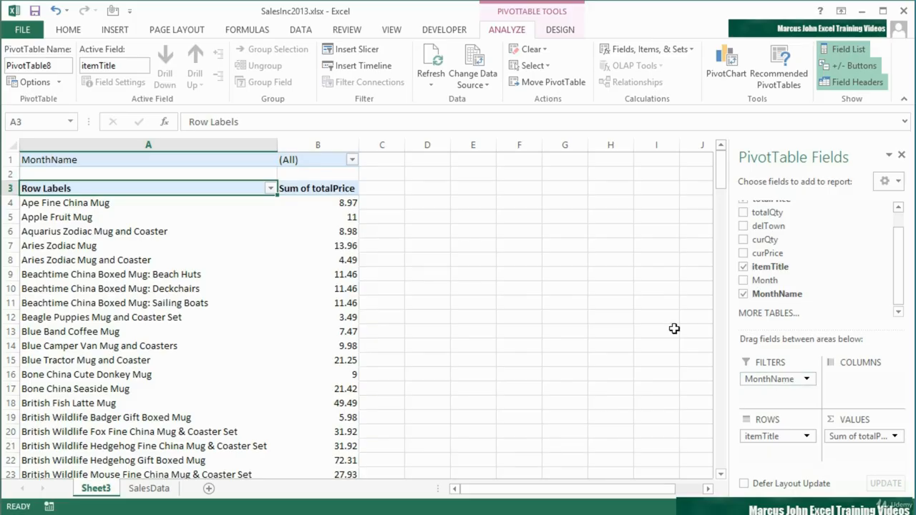
- Filter the PivotTable report by the month of February and look through the listed items
{"action": "left_click", "coordinate": [352, 162]}
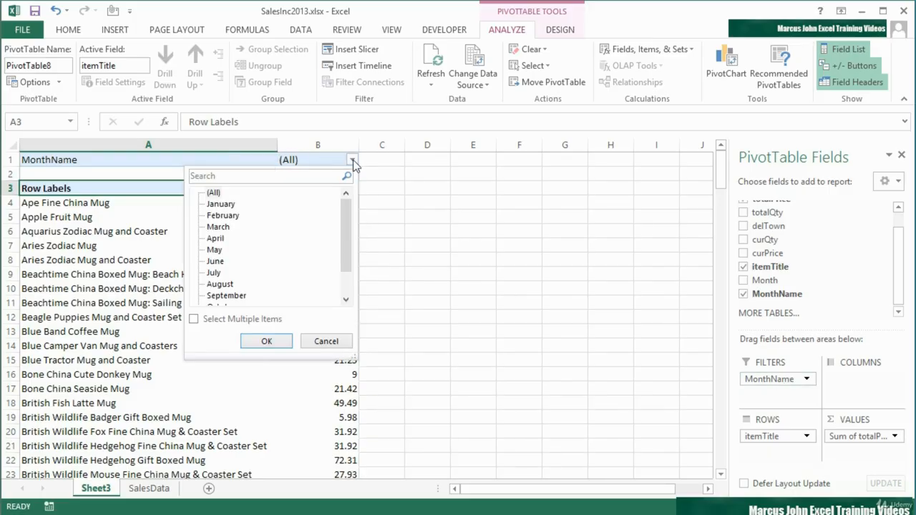
{"action": "left_click", "coordinate": [223, 216]}
{"action": "left_click", "coordinate": [266, 342]}
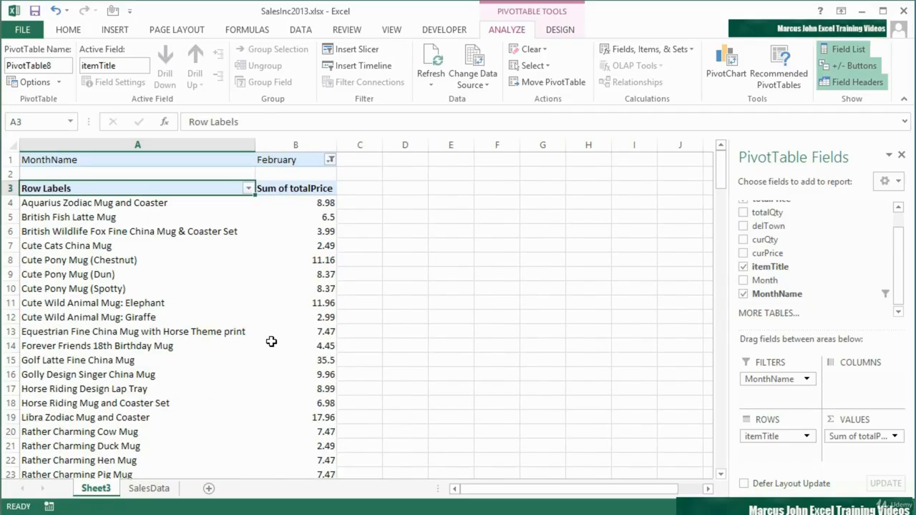
{"action": "scroll", "coordinate": [272, 342], "scroll_direction": "down", "scroll_amount": 4}
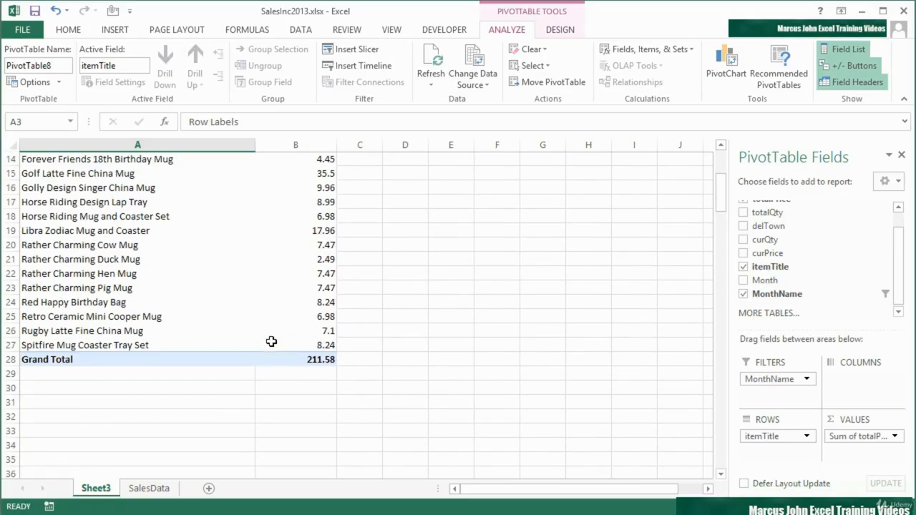
{"action": "scroll", "coordinate": [271, 341], "scroll_direction": "up", "scroll_amount": 4}
- Change the MonthName report filter to August and look through that month's items
{"action": "left_click", "coordinate": [330, 160]}
{"action": "left_click", "coordinate": [198, 284]}
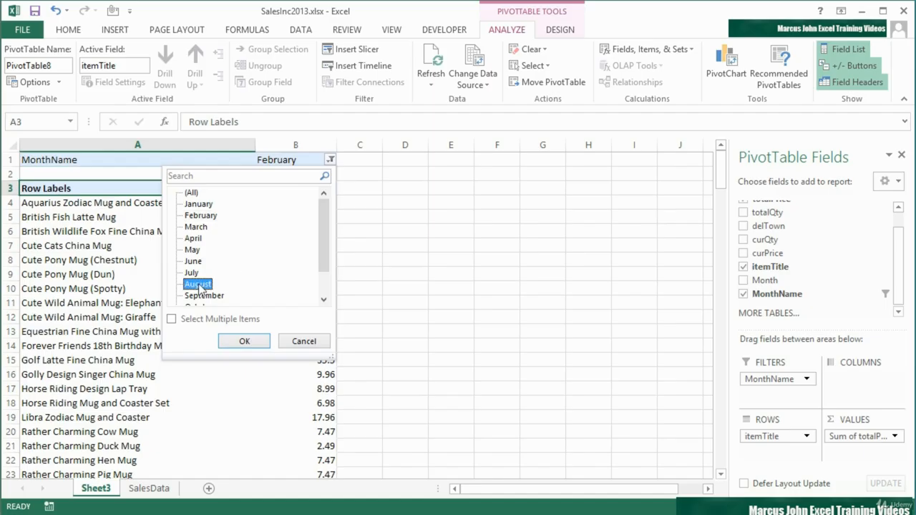
{"action": "left_click", "coordinate": [244, 341]}
{"action": "scroll", "coordinate": [246, 335], "scroll_direction": "down", "scroll_amount": 5}
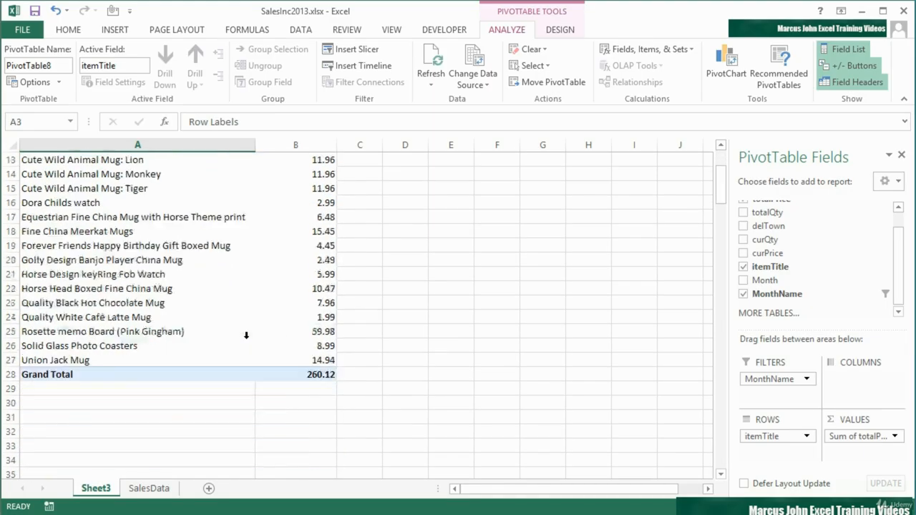
{"action": "scroll", "coordinate": [247, 335], "scroll_direction": "up", "scroll_amount": 5}
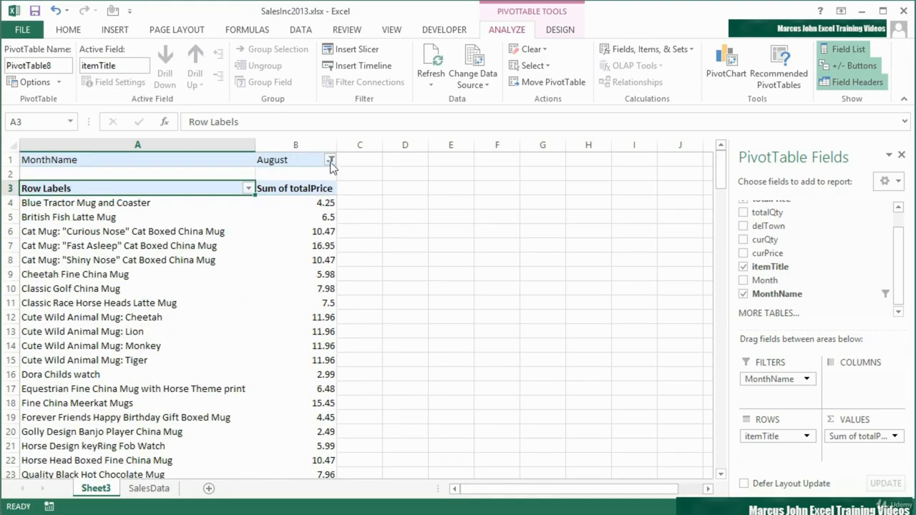
- Allow multiple items in the MonthName filter and select March, May and July together
{"action": "left_click", "coordinate": [330, 159]}
{"action": "left_click", "coordinate": [194, 250]}
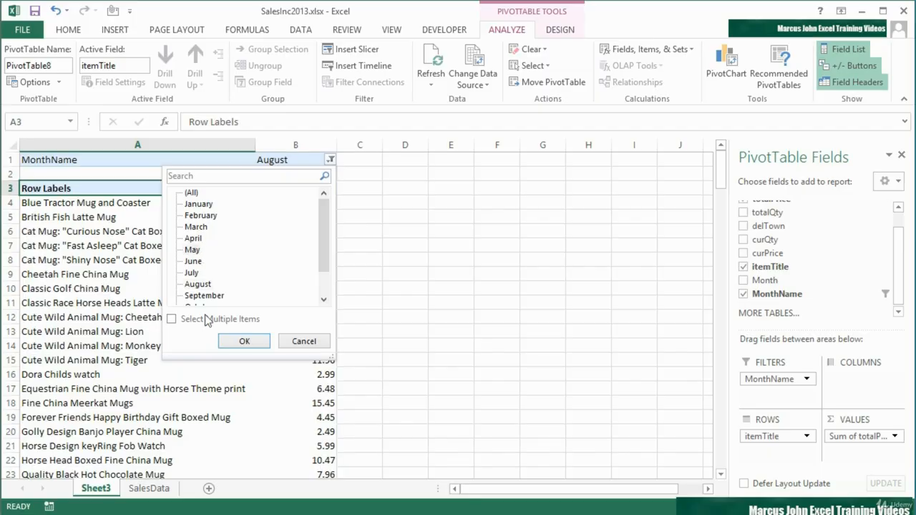
{"action": "left_click", "coordinate": [174, 321]}
{"action": "left_click", "coordinate": [189, 273]}
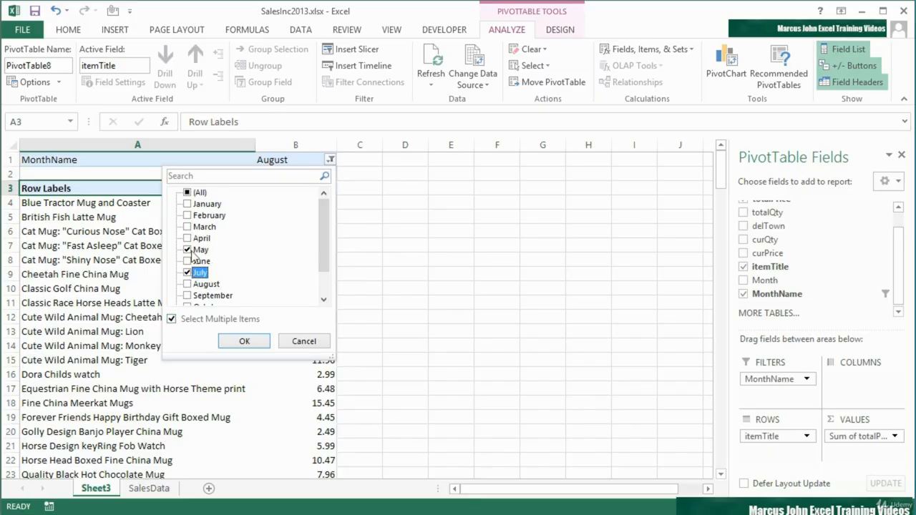
{"action": "left_click", "coordinate": [189, 227]}
{"action": "left_click", "coordinate": [245, 341]}
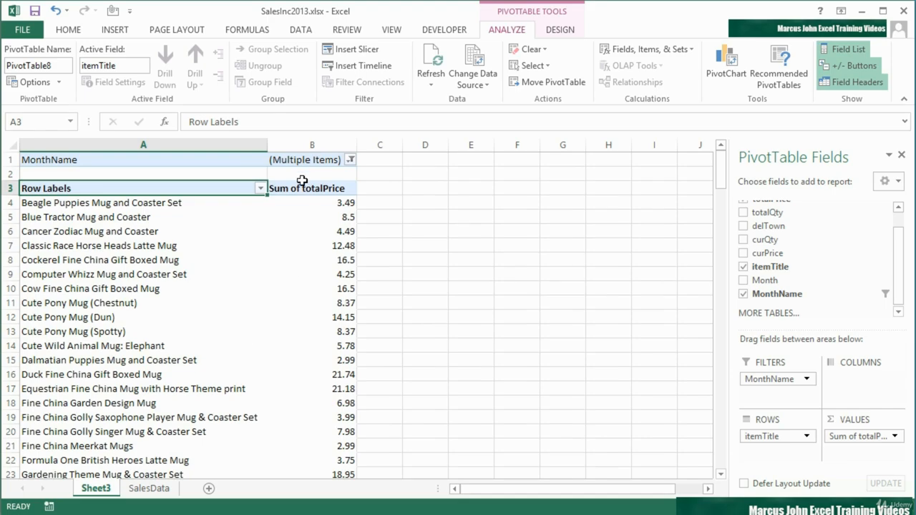
- Turn off multiple item selection in the MonthName filter and filter the report by May only
{"action": "left_click", "coordinate": [351, 159]}
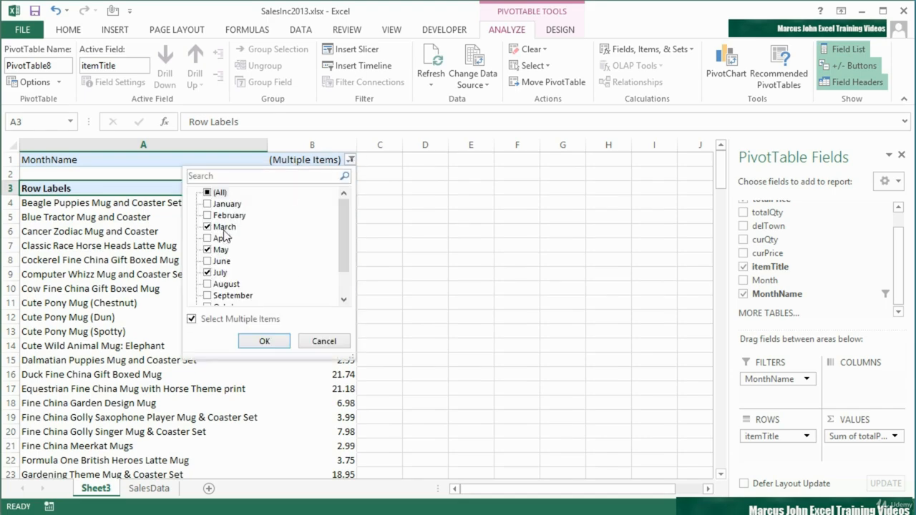
{"action": "left_click", "coordinate": [191, 320]}
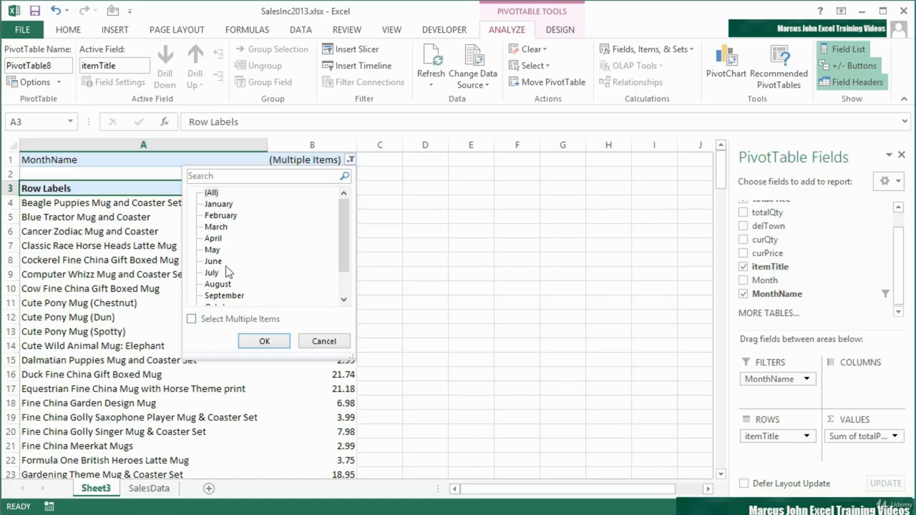
{"action": "left_click", "coordinate": [214, 251]}
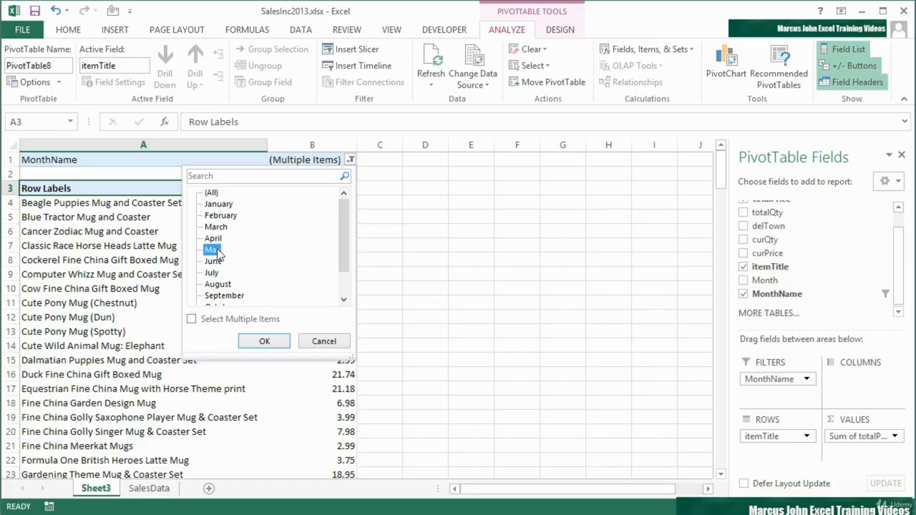
{"action": "left_click", "coordinate": [264, 341]}
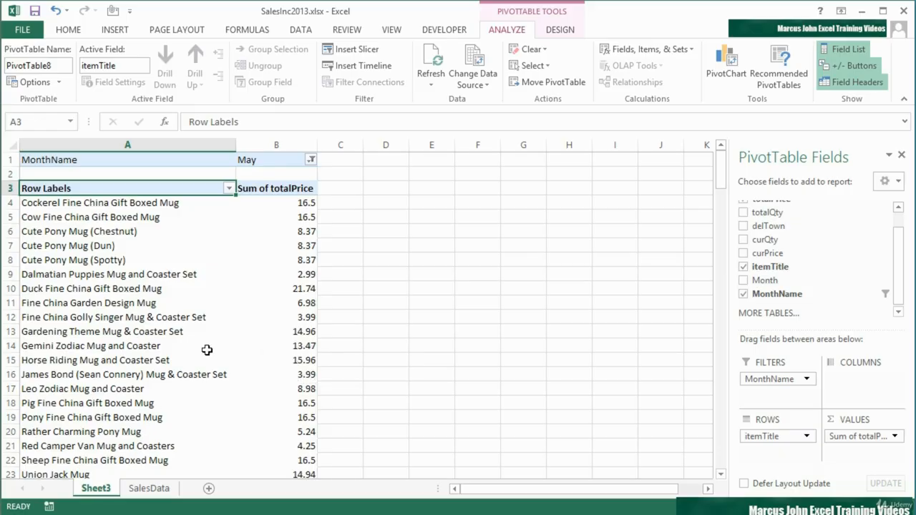
- Switch the MonthName report filter to January
{"action": "left_click", "coordinate": [311, 160]}
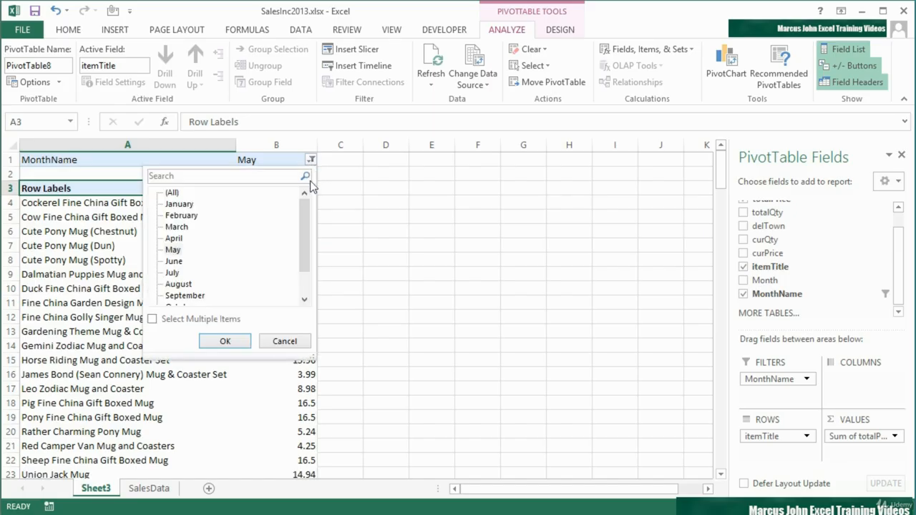
{"action": "left_click", "coordinate": [179, 204]}
{"action": "left_click", "coordinate": [235, 342]}
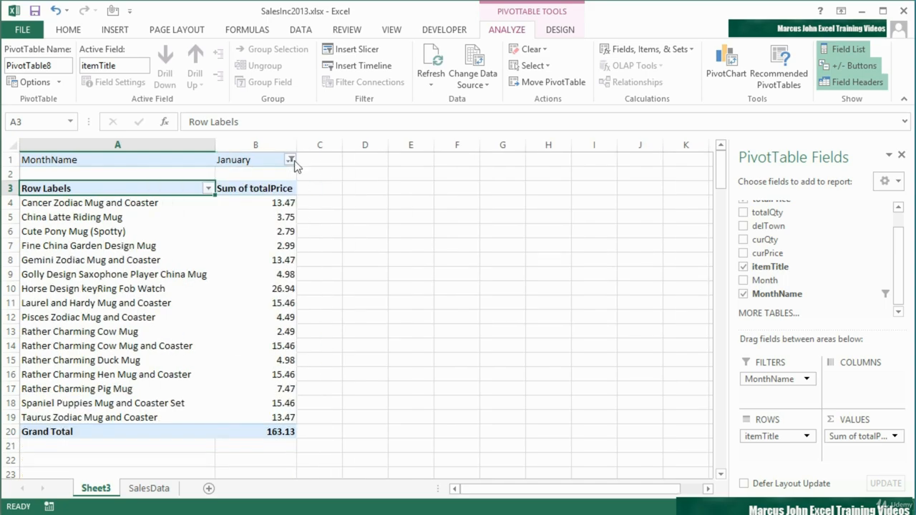
- Switch the MonthName report filter to February
{"action": "left_click", "coordinate": [290, 160]}
{"action": "left_click", "coordinate": [163, 216]}
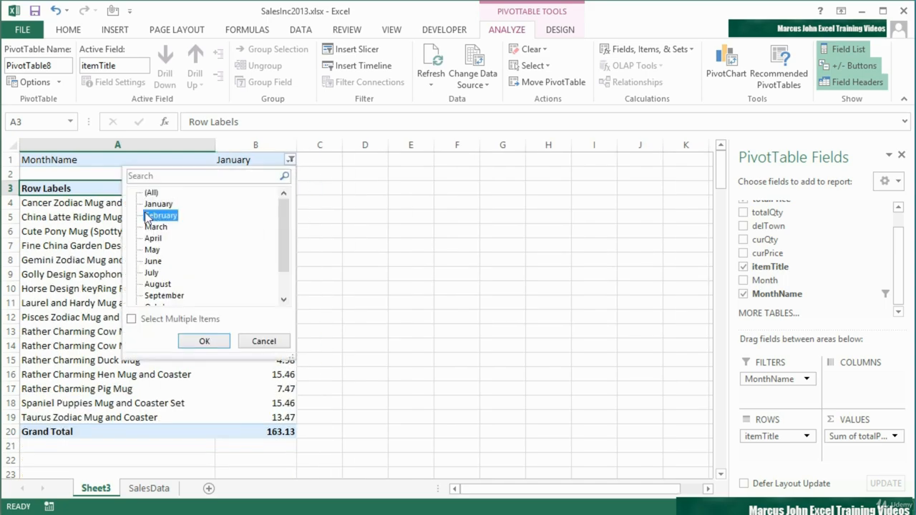
{"action": "left_click", "coordinate": [201, 342]}
- Reset the MonthName report filter to (All) so the report covers every month
{"action": "left_click", "coordinate": [330, 160]}
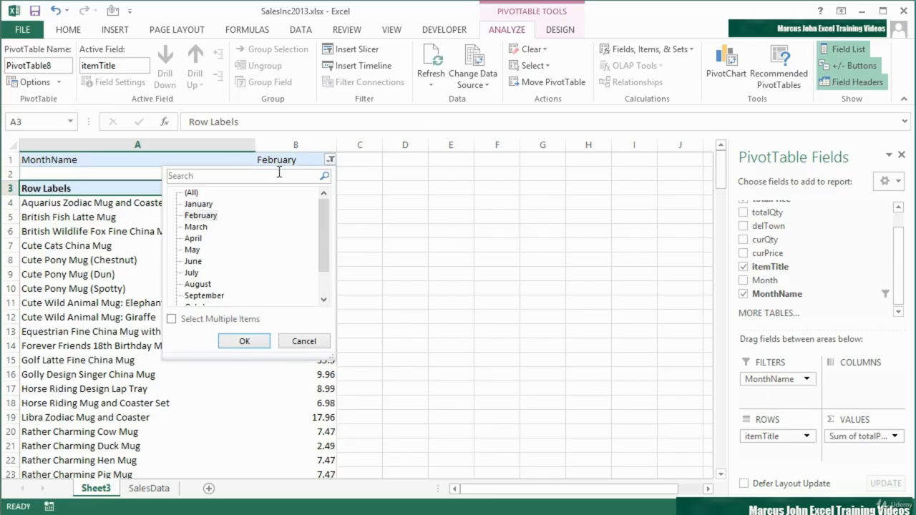
{"action": "left_click", "coordinate": [190, 193]}
{"action": "left_click", "coordinate": [244, 342]}
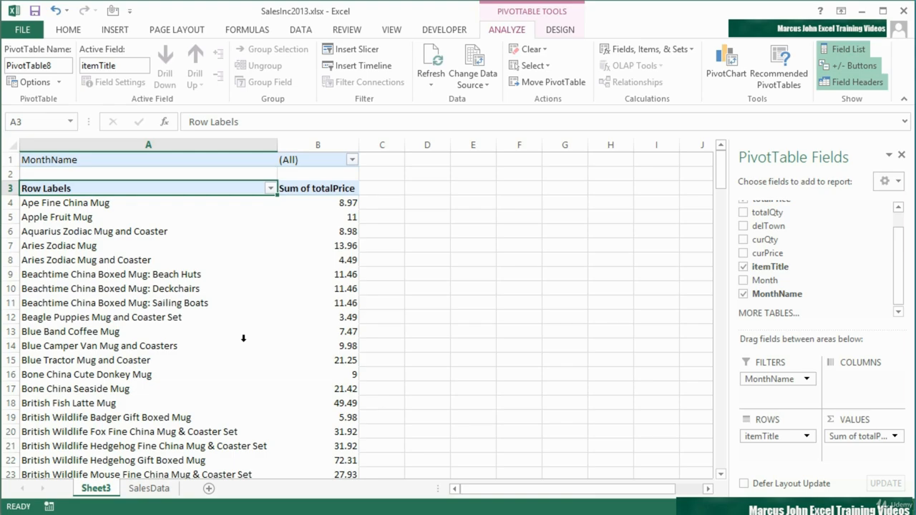
- Examine the months offered by the MonthName filter and the full list of items in the unfiltered report
{"action": "left_click", "coordinate": [219, 161]}
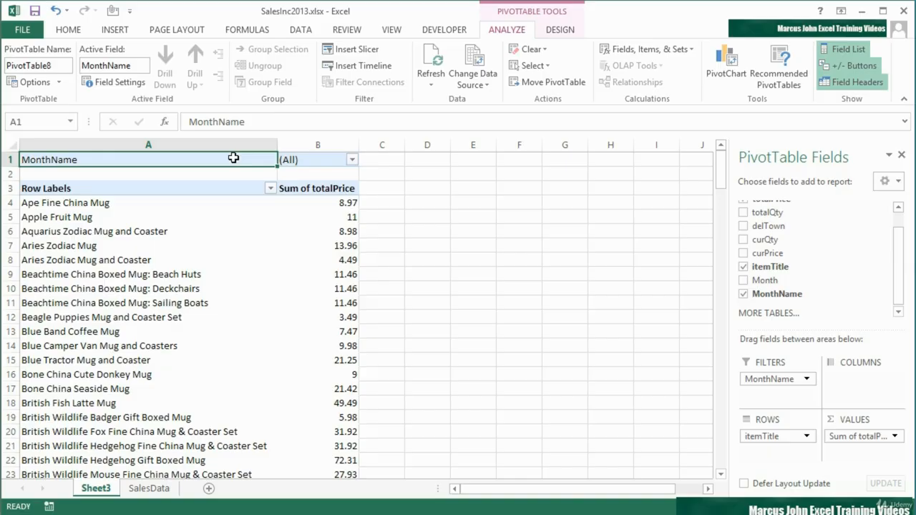
{"action": "left_click", "coordinate": [351, 159]}
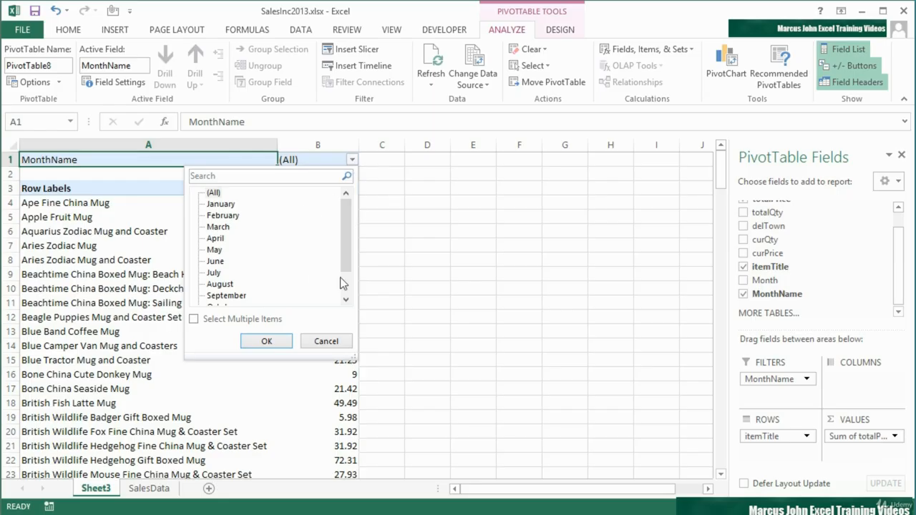
{"action": "scroll", "coordinate": [344, 279], "scroll_direction": "down", "scroll_amount": 1}
{"action": "left_click", "coordinate": [333, 342]}
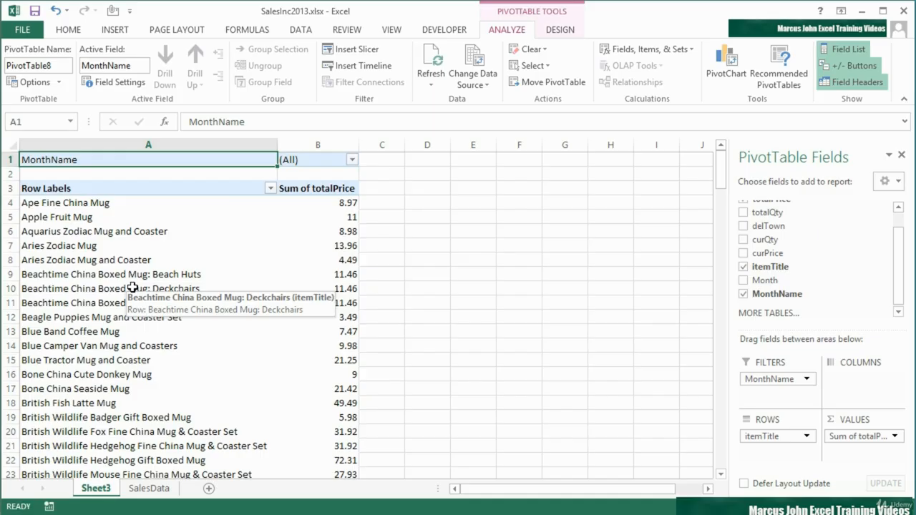
{"action": "scroll", "coordinate": [133, 288], "scroll_direction": "down", "scroll_amount": 20}
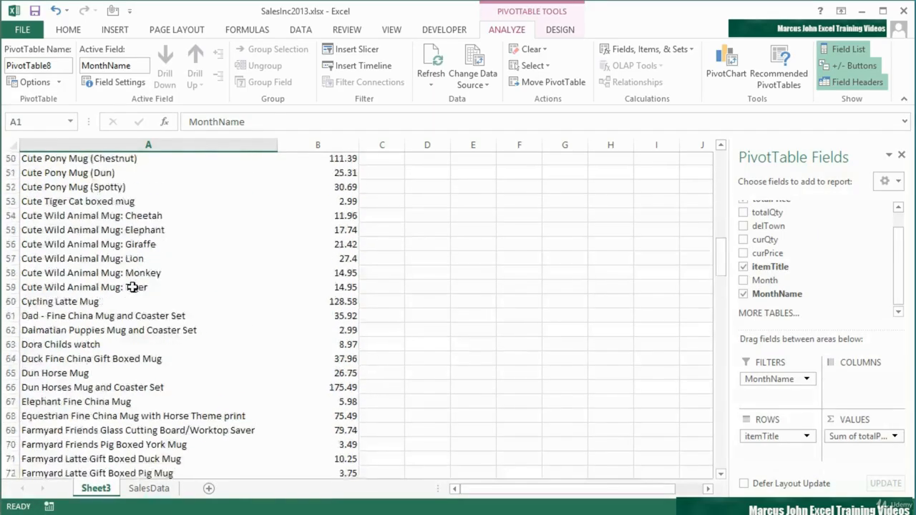
{"action": "scroll", "coordinate": [133, 288], "scroll_direction": "down", "scroll_amount": 7}
{"action": "scroll", "coordinate": [132, 288], "scroll_direction": "up", "scroll_amount": 18}
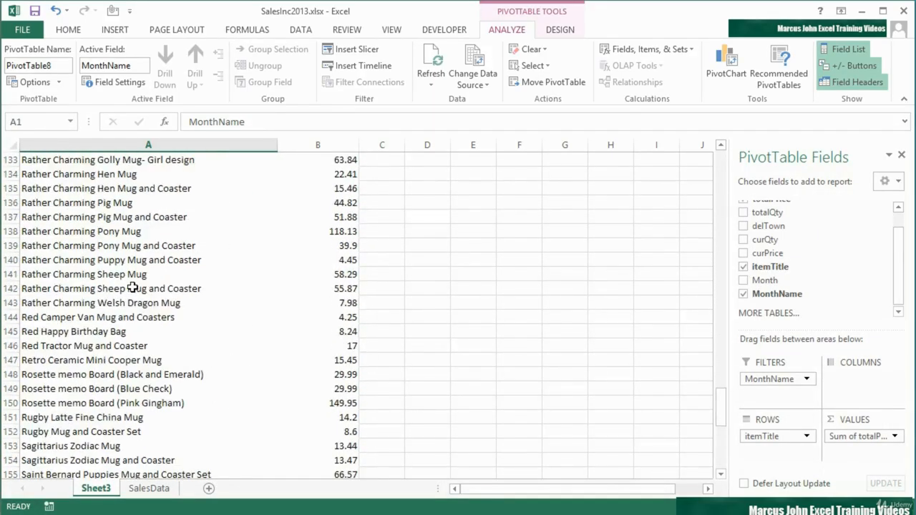
{"action": "scroll", "coordinate": [132, 288], "scroll_direction": "up", "scroll_amount": 20}
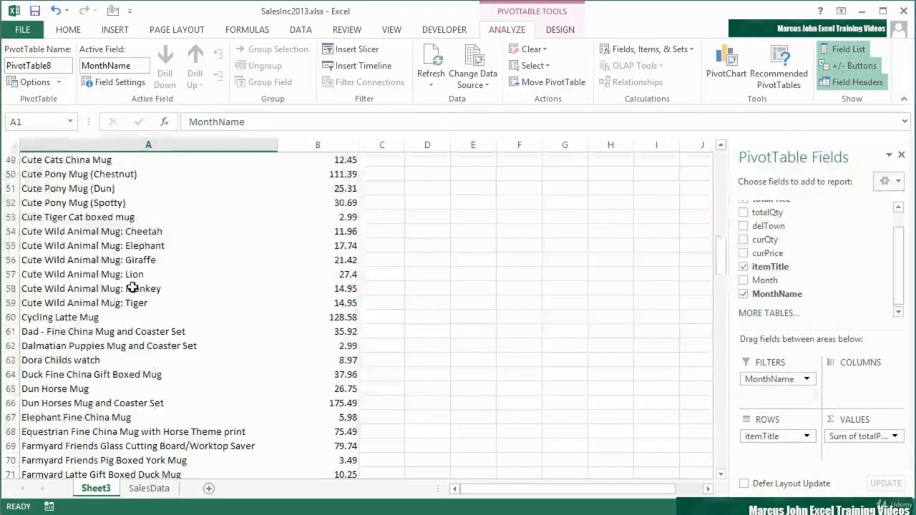
{"action": "scroll", "coordinate": [133, 288], "scroll_direction": "up", "scroll_amount": 1}
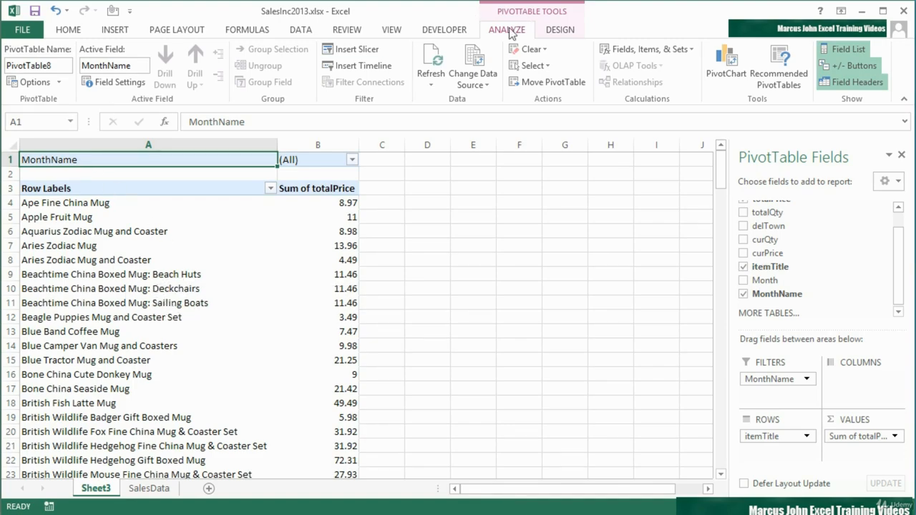
- Generate a separate report filter page worksheet for each MonthName value and display the February sheet
{"action": "left_click", "coordinate": [59, 83]}
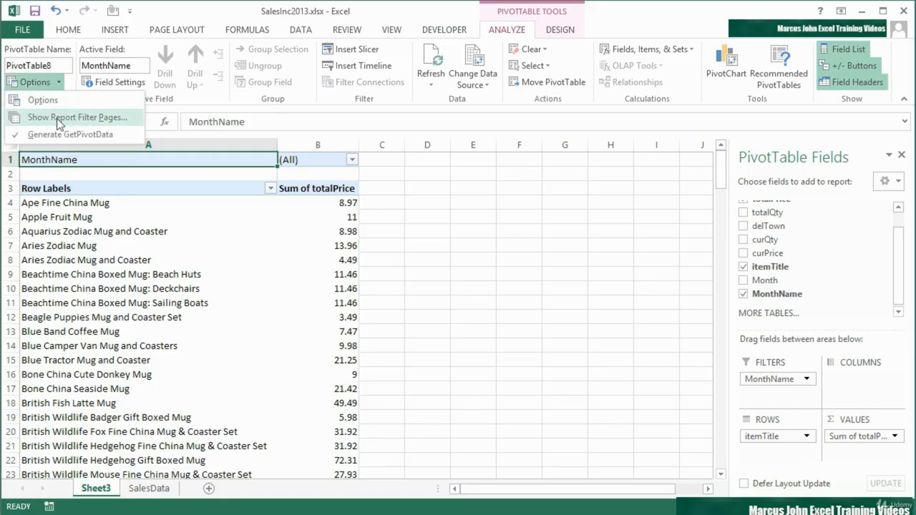
{"action": "left_click", "coordinate": [57, 118]}
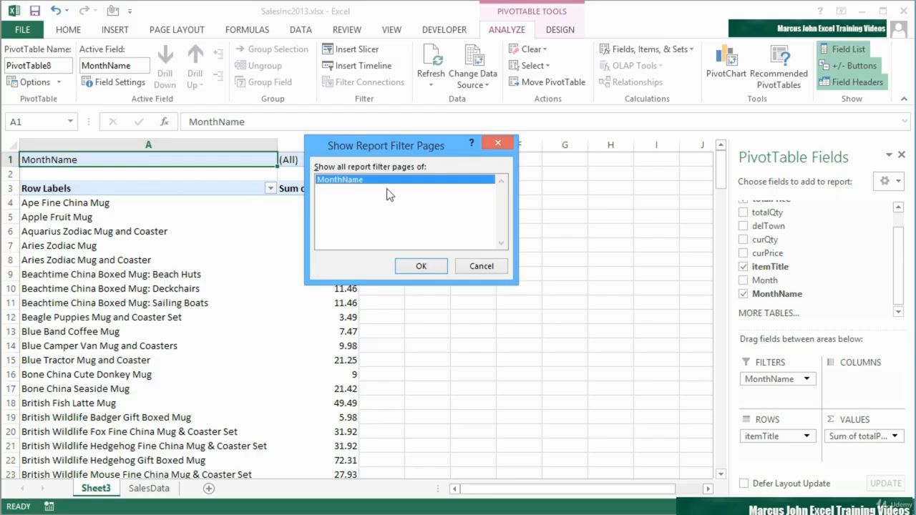
{"action": "left_click_drag", "start_coordinate": [390, 151], "coordinate": [542, 183]}
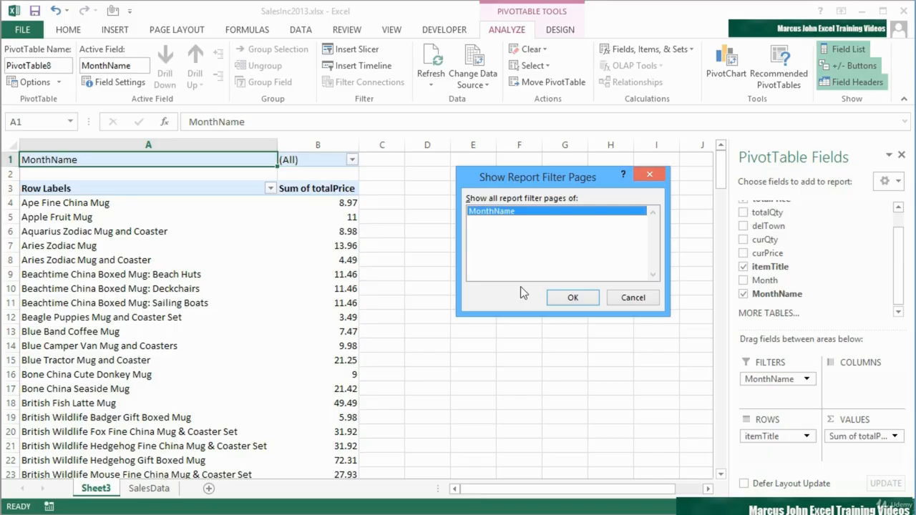
{"action": "left_click", "coordinate": [575, 297]}
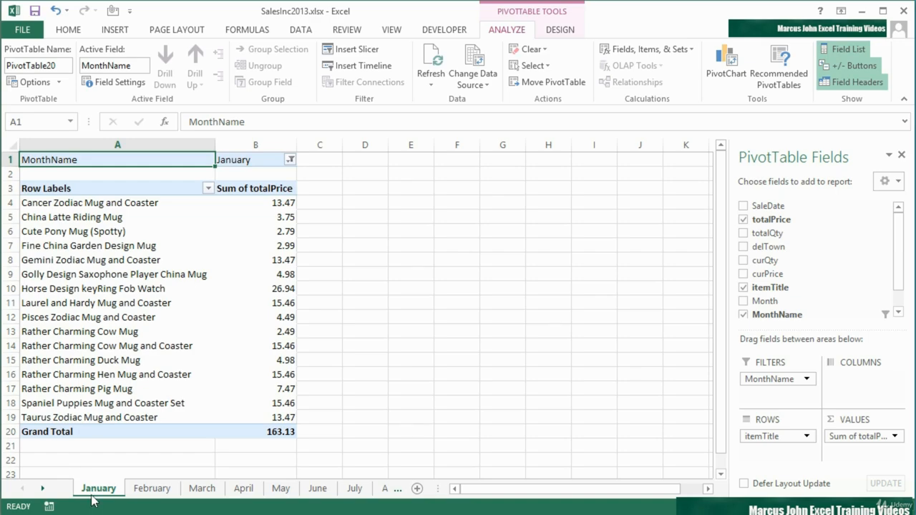
{"action": "left_click", "coordinate": [152, 488]}
- Review the generated March and December worksheets to check each month's item sales
{"action": "left_click", "coordinate": [205, 490]}
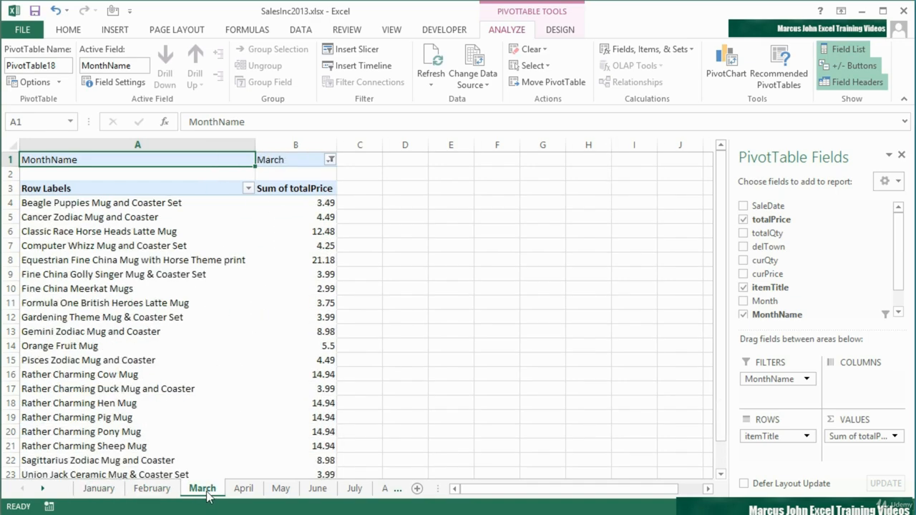
{"action": "left_click", "coordinate": [43, 488]}
{"action": "left_click", "coordinate": [43, 488]}
{"action": "left_click", "coordinate": [43, 488]}
{"action": "left_click", "coordinate": [43, 488]}
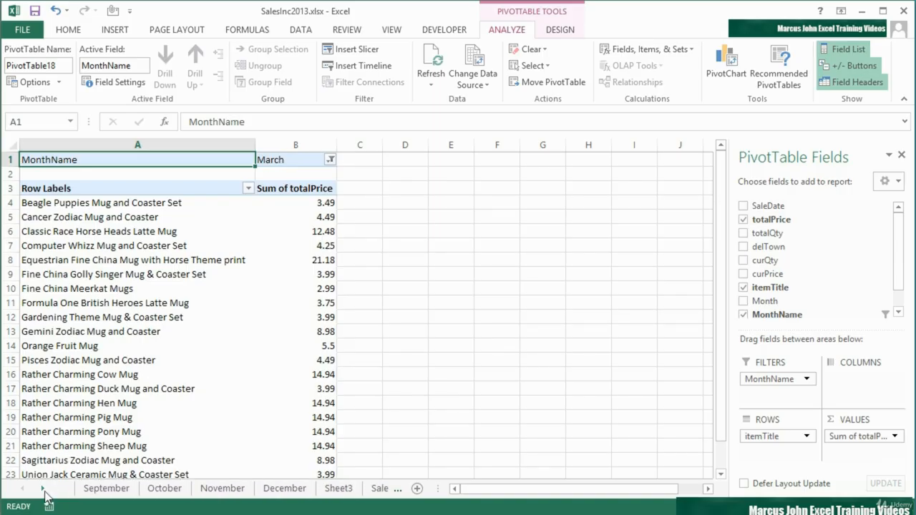
{"action": "left_click", "coordinate": [283, 488]}
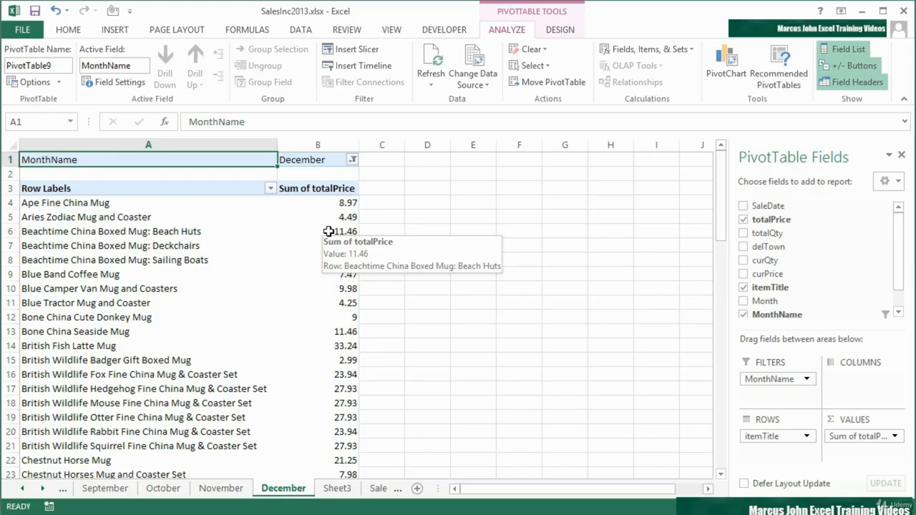
{"action": "mouse_move", "coordinate": [325, 303]}
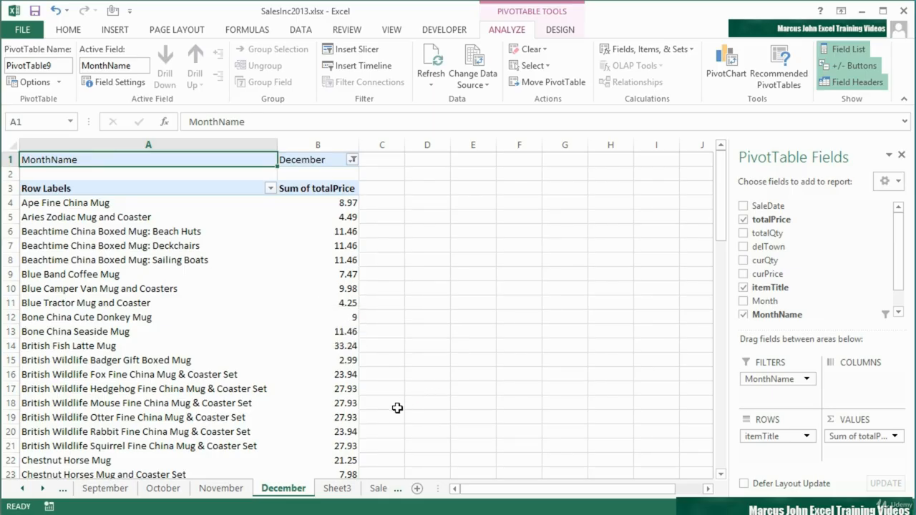
- Return to the source PivotTable on Sheet3 and examine the months offered by its MonthName filter
{"action": "left_click", "coordinate": [344, 491]}
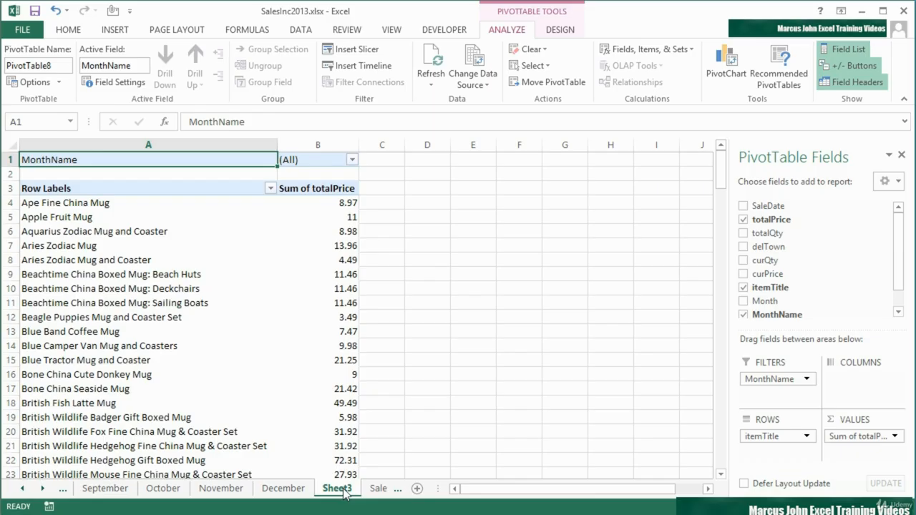
{"action": "left_click", "coordinate": [353, 159]}
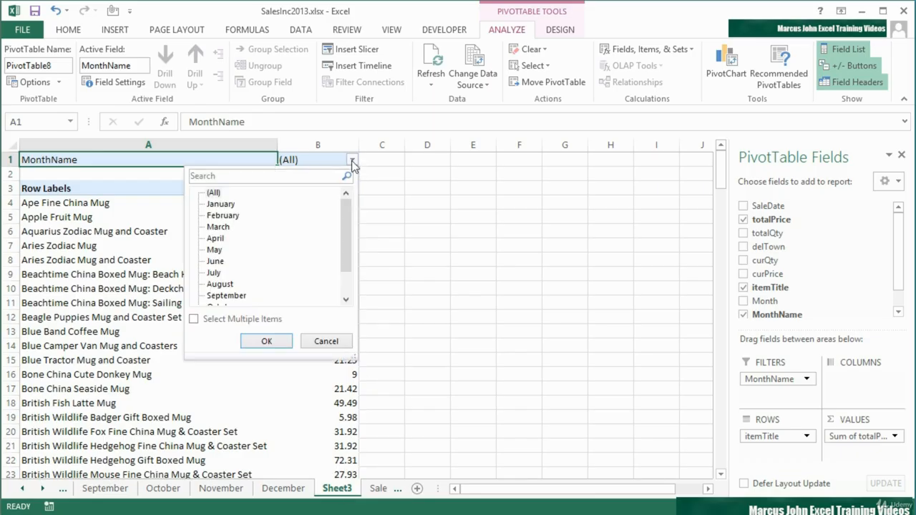
{"action": "left_click", "coordinate": [352, 161]}
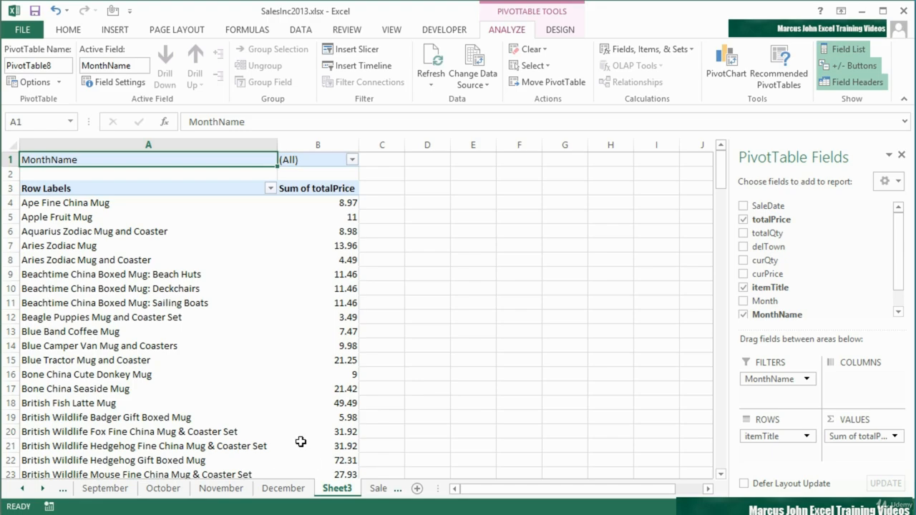
{"action": "mouse_move", "coordinate": [300, 442]}
{"action": "left_click", "coordinate": [352, 160]}
{"action": "left_click", "coordinate": [352, 161]}
- Inspect the MonthName filter choices on the December sheet without changing them, and view the November and October sheets
{"action": "left_click", "coordinate": [279, 487]}
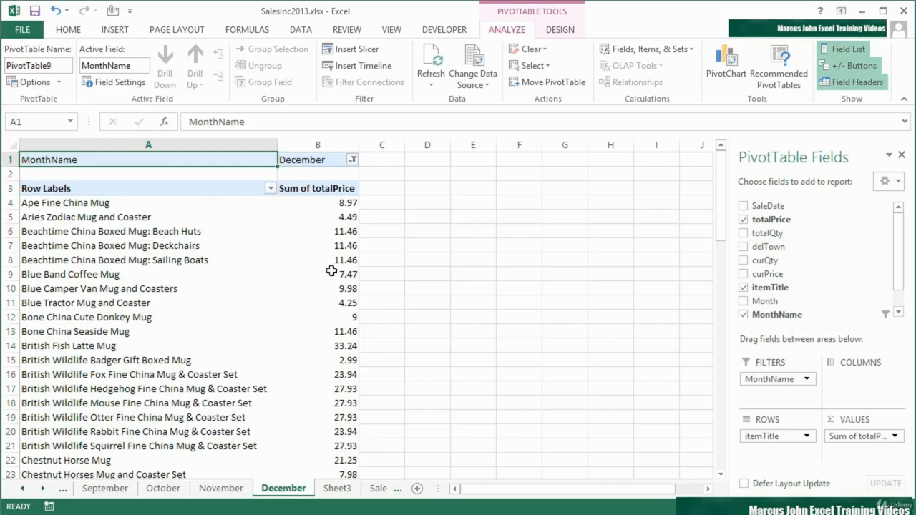
{"action": "left_click", "coordinate": [353, 162]}
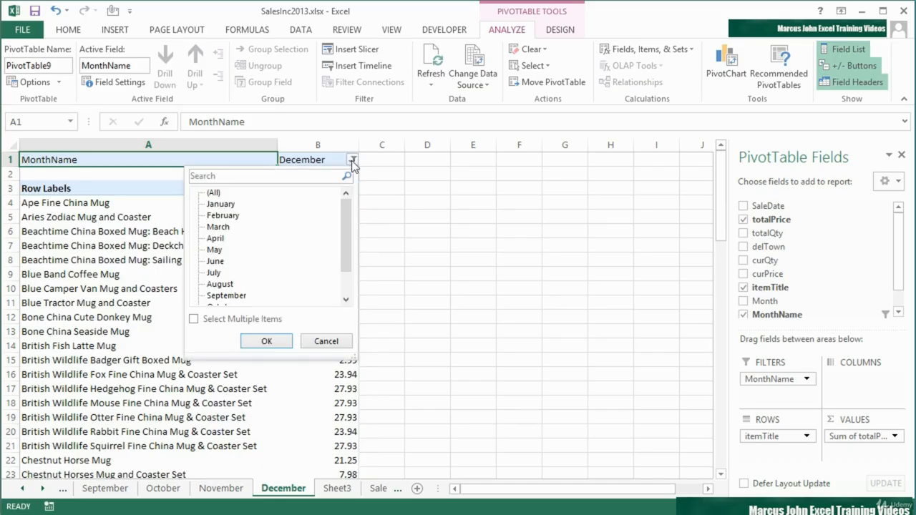
{"action": "scroll", "coordinate": [351, 246], "scroll_direction": "down", "scroll_amount": 3}
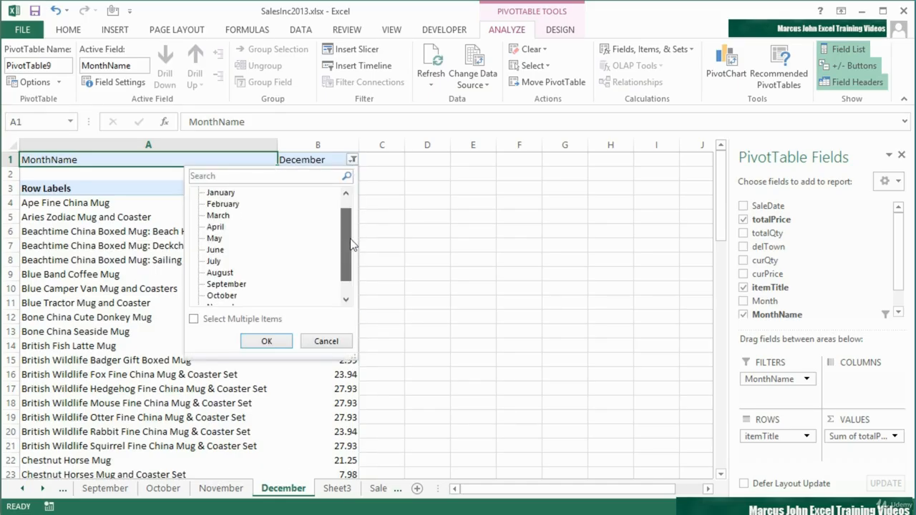
{"action": "left_click", "coordinate": [326, 341]}
{"action": "left_click", "coordinate": [220, 488]}
{"action": "left_click", "coordinate": [164, 488]}
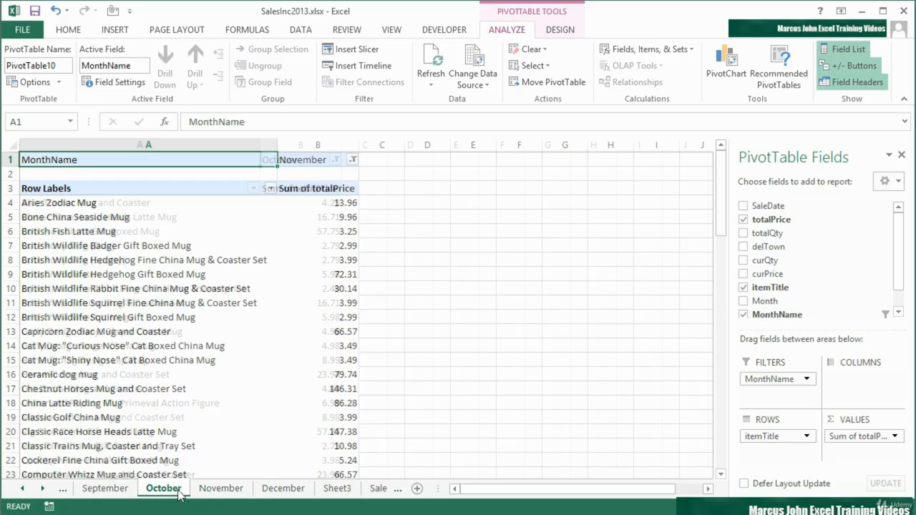
- Return to the source PivotTable on Sheet3 and open its options to locate Show Report Filter Pages
{"action": "left_click", "coordinate": [336, 489]}
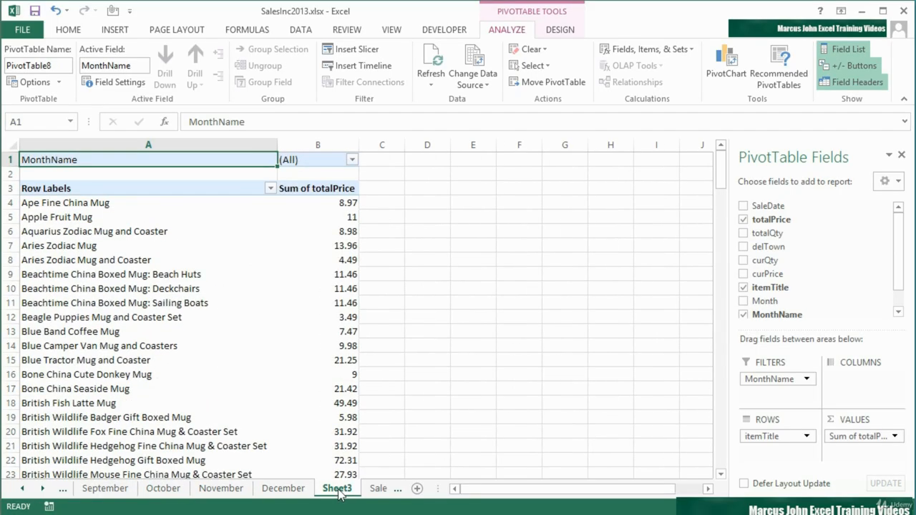
{"action": "left_click", "coordinate": [59, 81]}
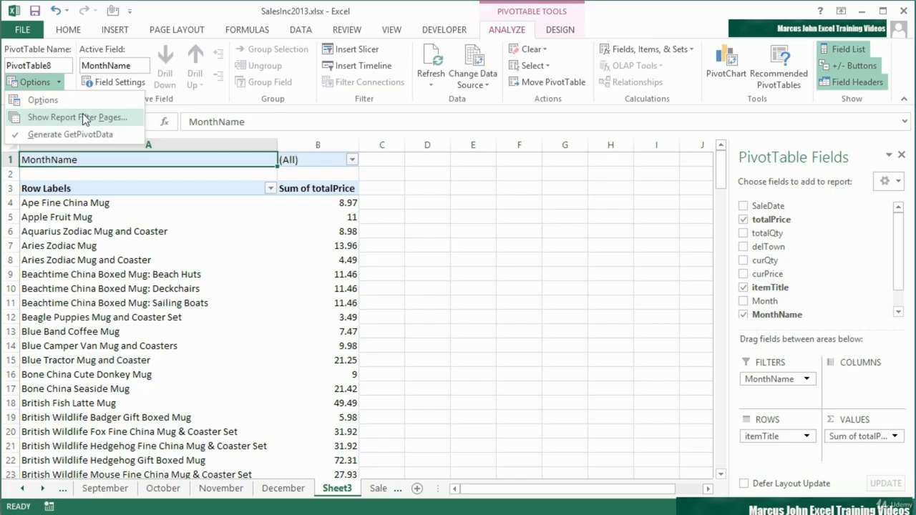